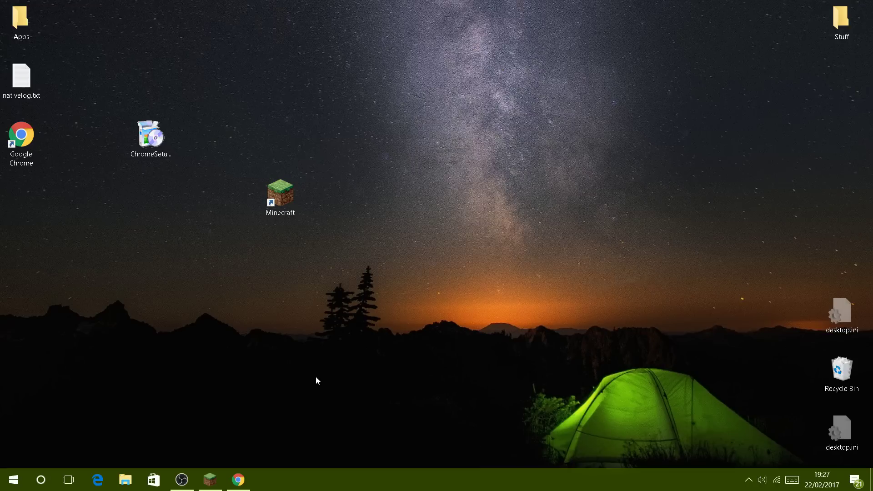
- Look through the launch profiles available in the Minecraft Launcher, including release 1.8.9
left_click(210, 480)
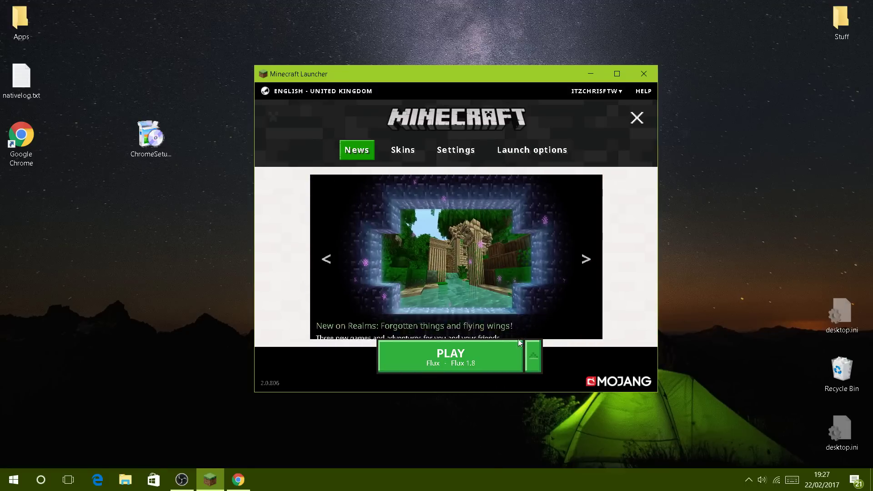
left_click(538, 356)
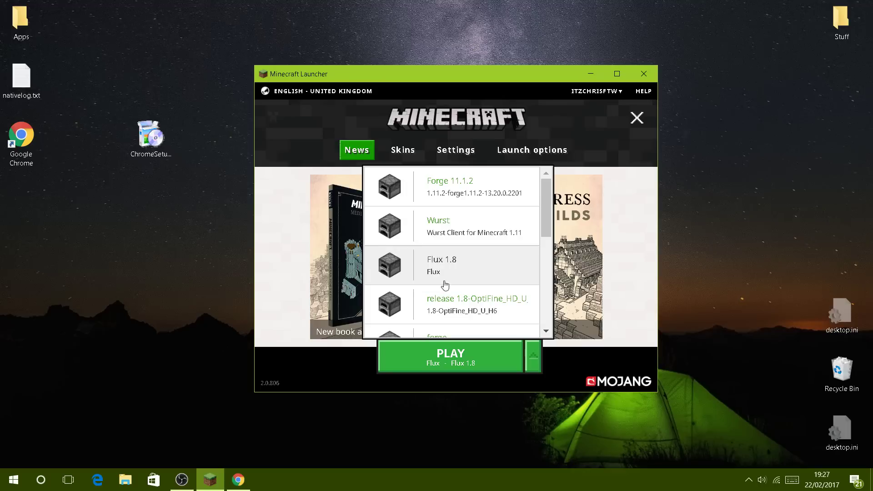
scroll(454, 243, "down", 5)
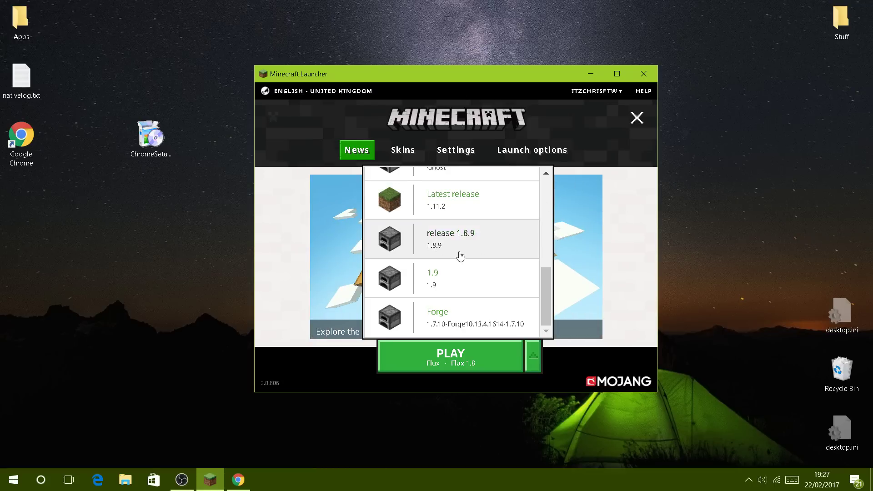
left_click(589, 73)
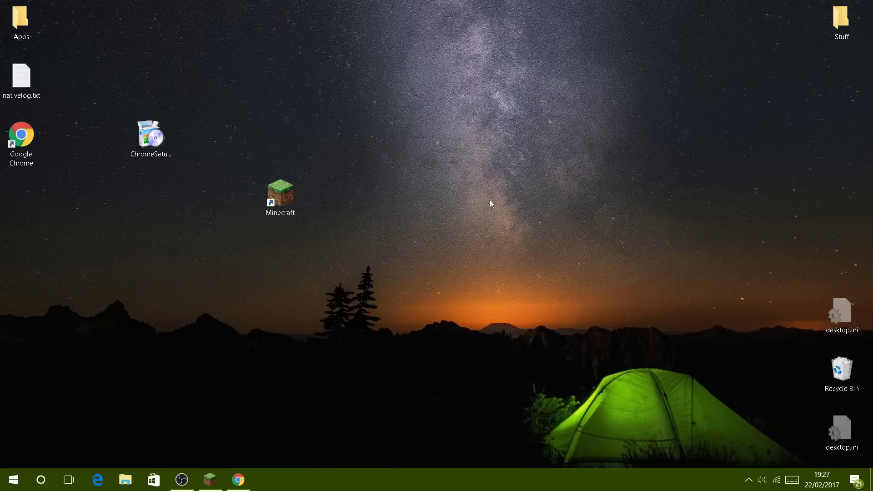
left_click(238, 480)
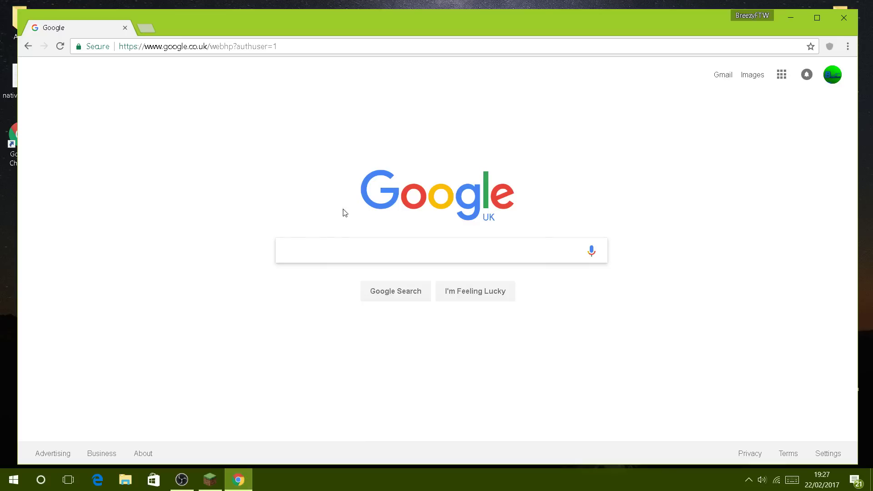
left_click(303, 256)
type("https://www.jigsawclient.ml/")
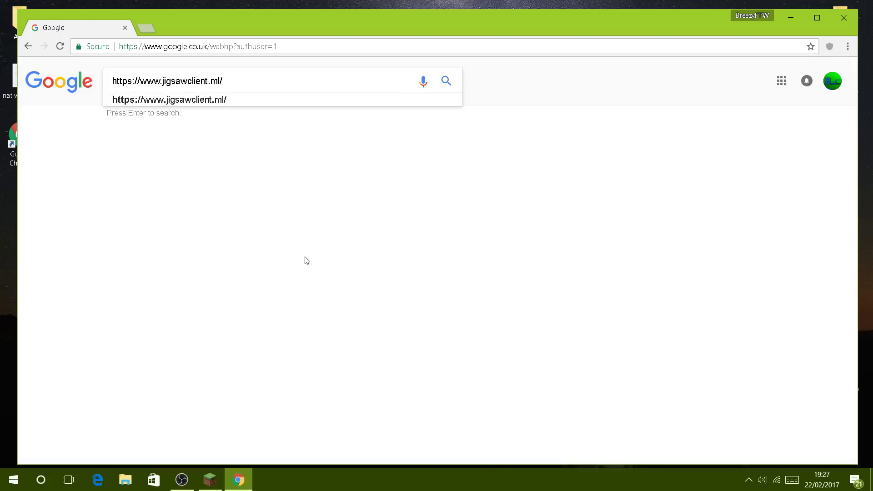
key("Return")
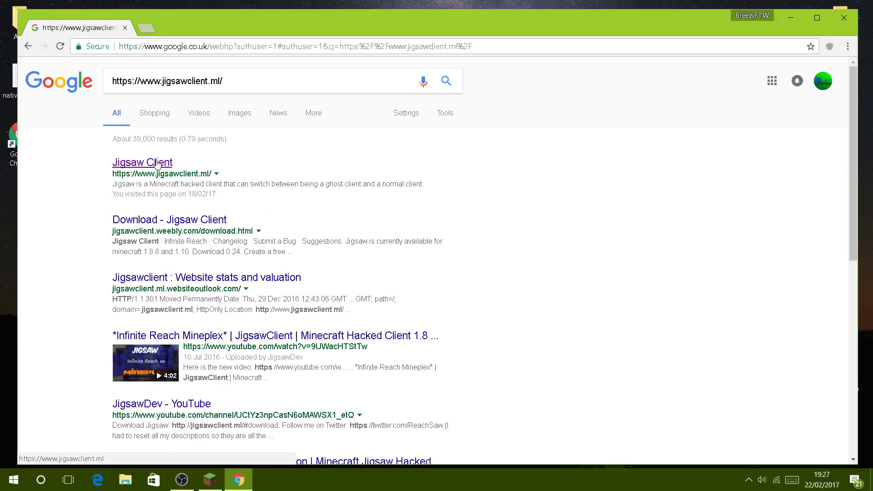
left_click(157, 163)
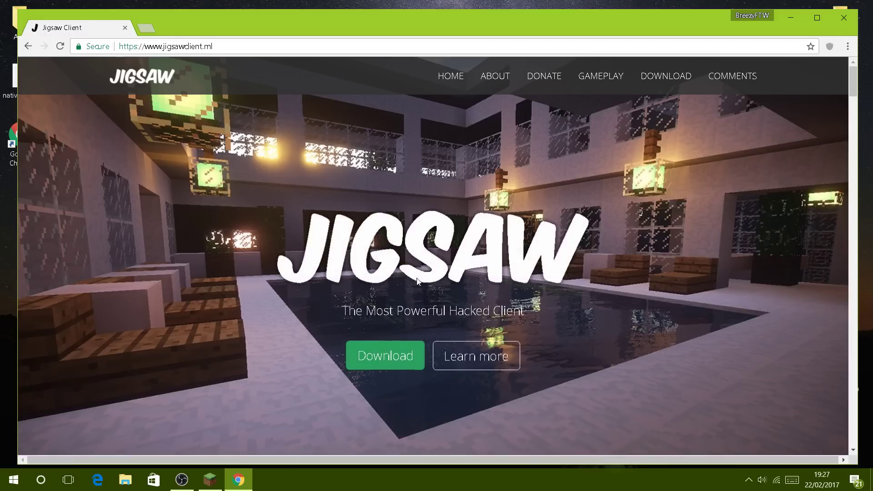
- Download Jigsaw 0.24 for Minecraft 1.8.8, skipping the adf.ly ads and saving the MEGA file through the browser
left_click(382, 356)
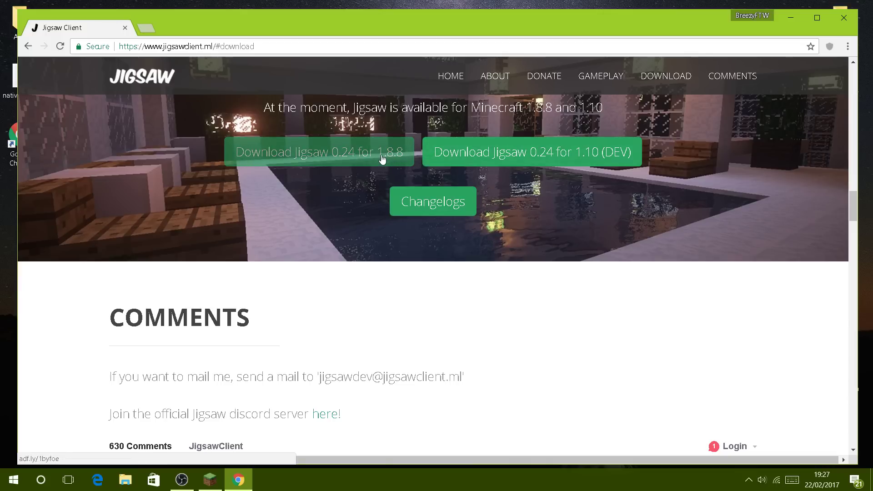
left_click(341, 162)
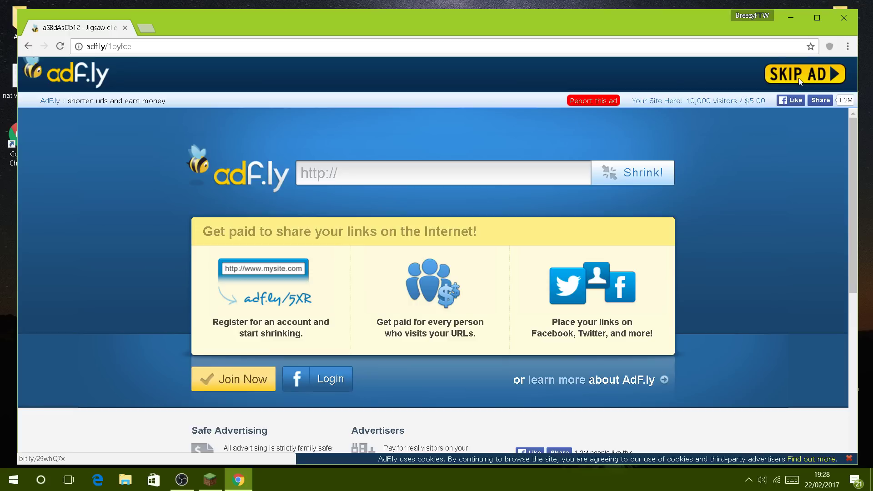
left_click(801, 81)
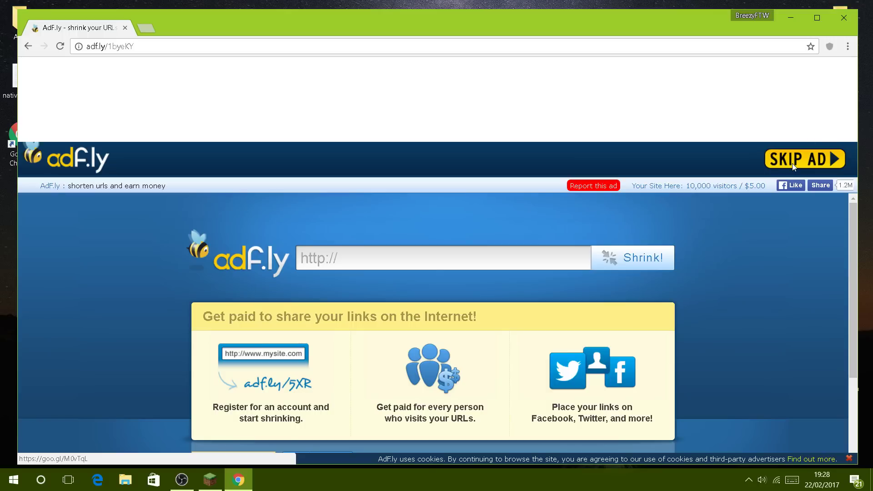
left_click(794, 168)
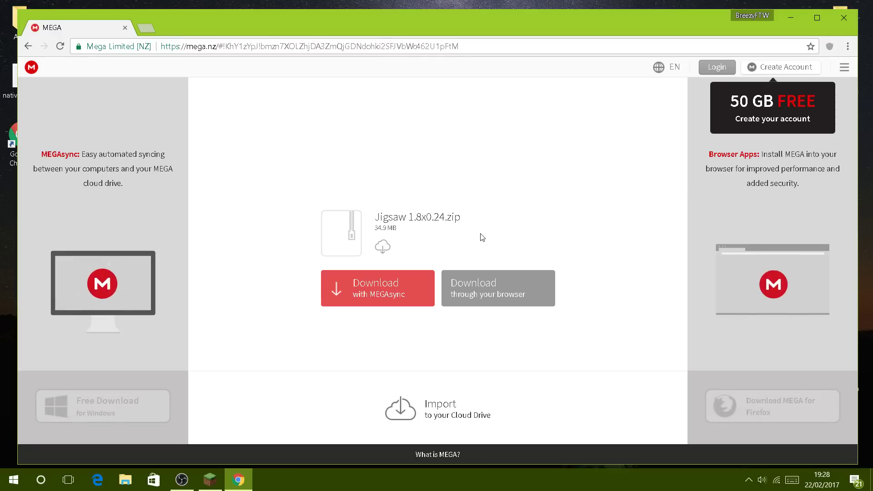
left_click(479, 279)
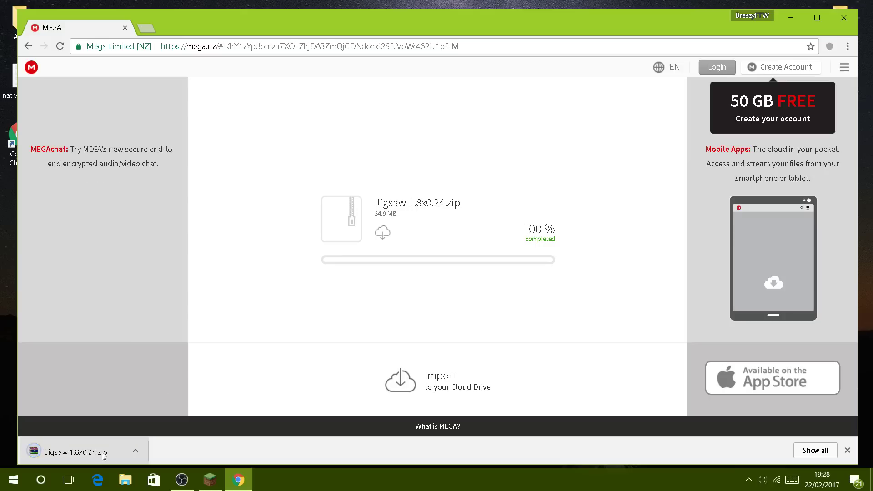
- Locate the downloaded Jigsaw 1.8x0.24.zip in its folder and move it onto the desktop
left_click(135, 450)
left_click(156, 414)
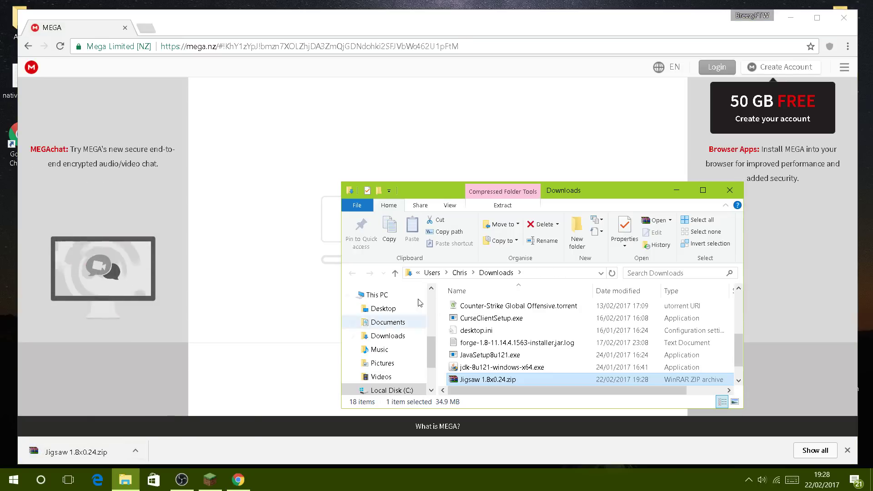
left_click(791, 17)
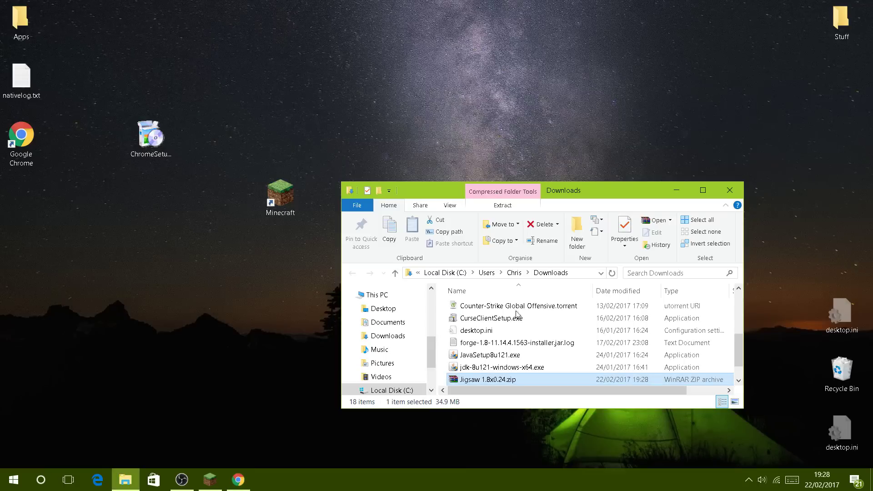
left_click_drag(477, 382, 422, 201)
left_click(730, 190)
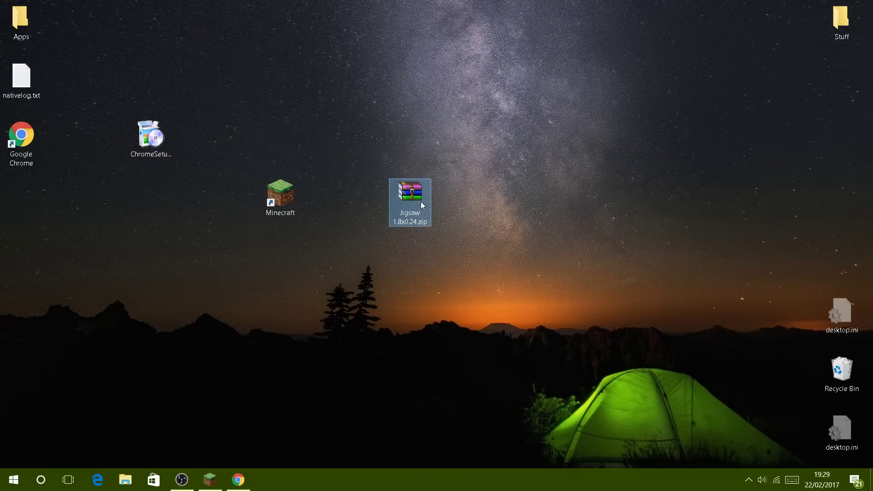
- Extract Jigsaw 1.8x0.24.zip into its own folder on the desktop and place that folder below the Minecraft shortcut
right_click(421, 202)
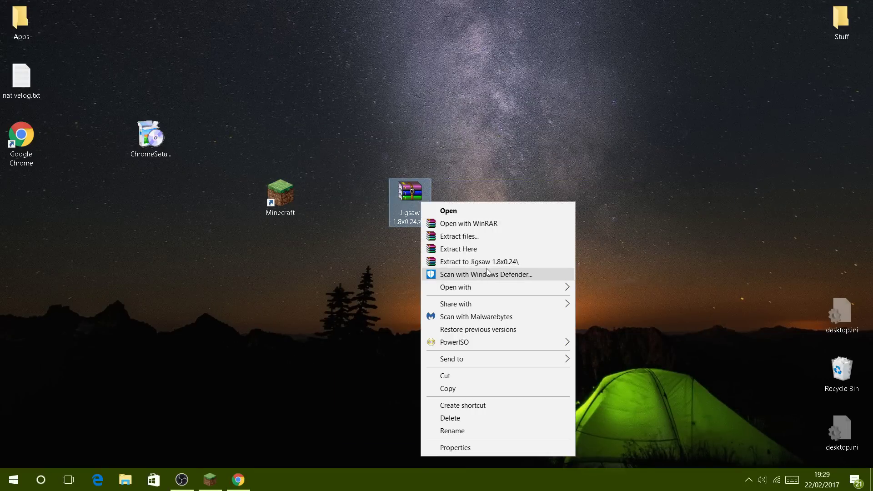
left_click(491, 263)
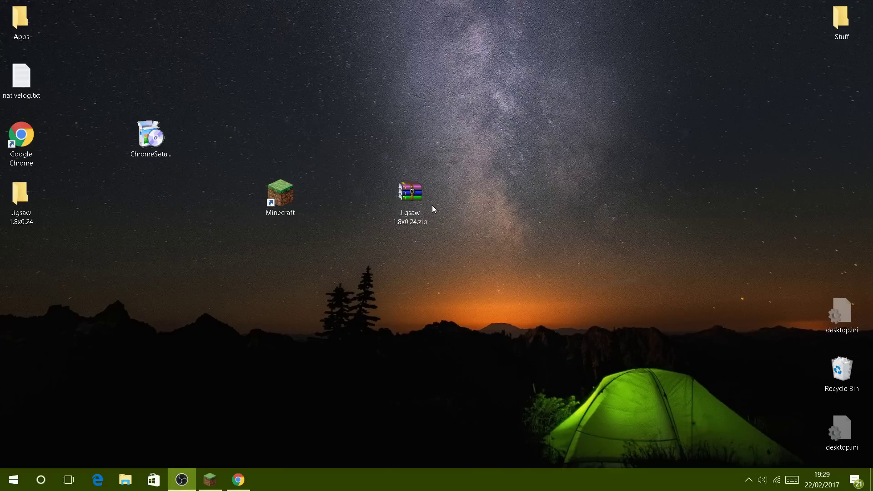
left_click_drag(33, 220, 271, 317)
- Move the inner Jigsaw folder out onto the desktop and delete the emptied Jigsaw 1.8x0.24 folder
double_click(272, 318)
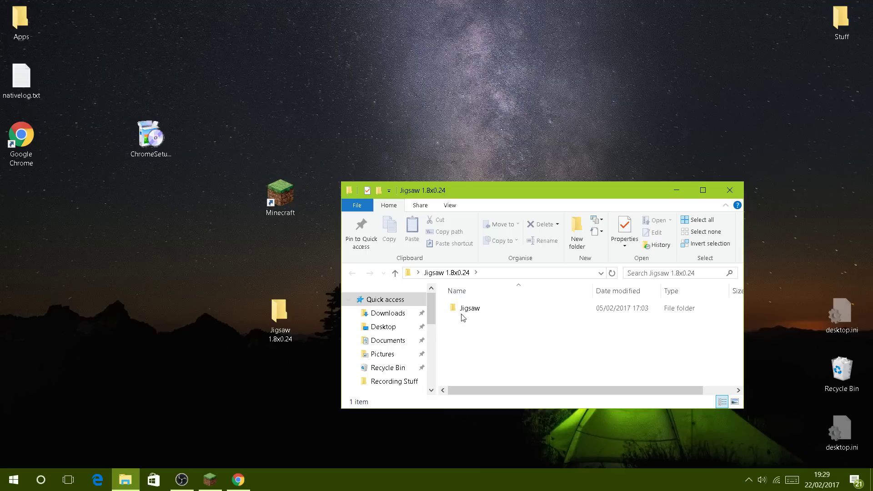
left_click_drag(467, 319, 107, 318)
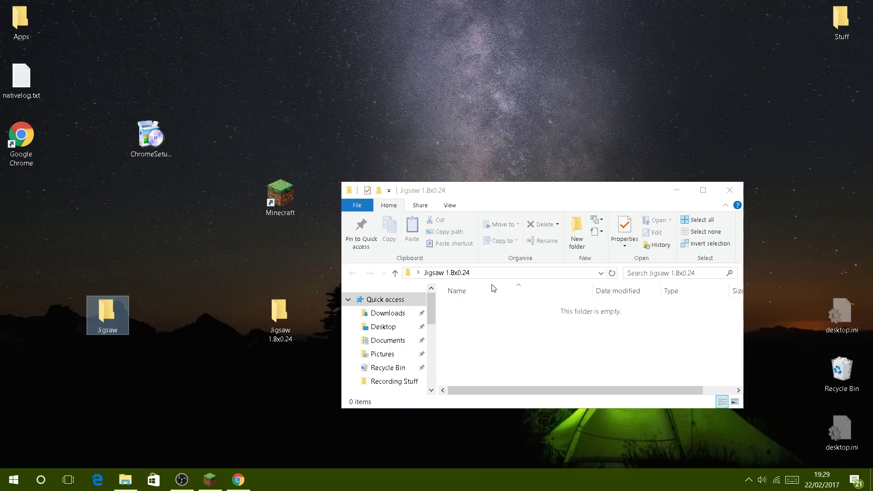
left_click(729, 190)
right_click(277, 321)
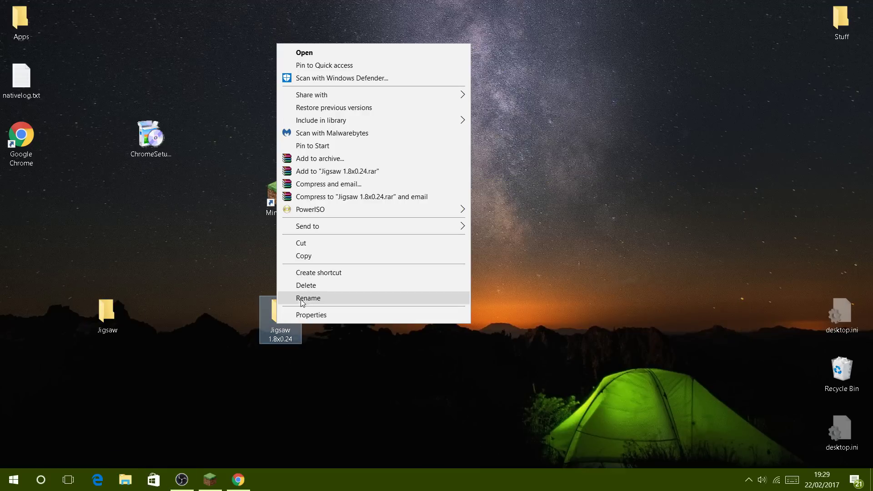
left_click(309, 285)
left_click_drag(118, 300, 265, 312)
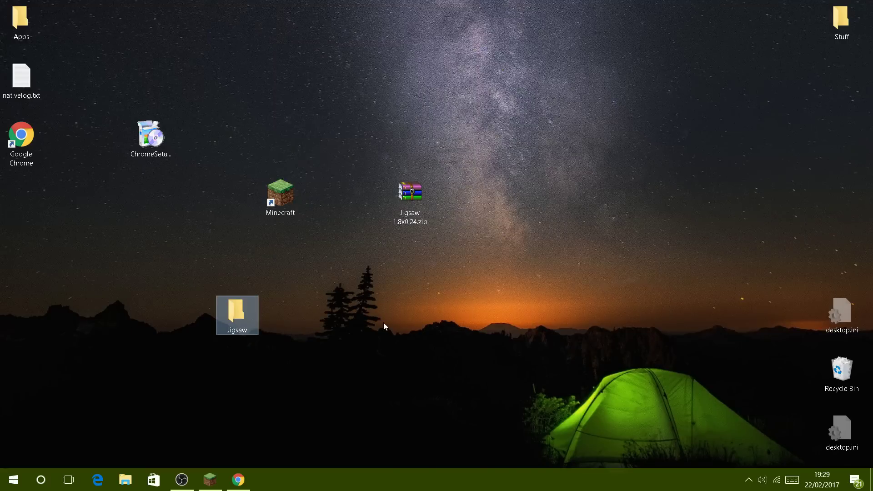
- Open the %appdata% location and go to the versions folder inside .minecraft
key("super+r")
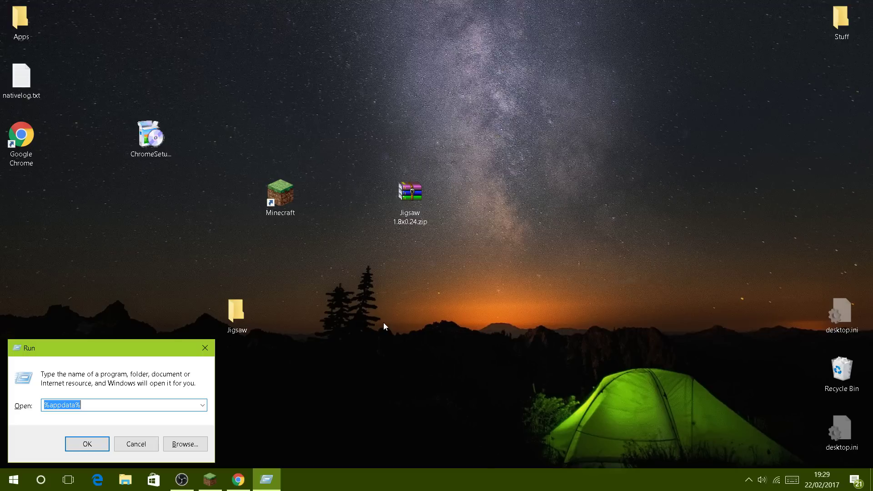
key("Return")
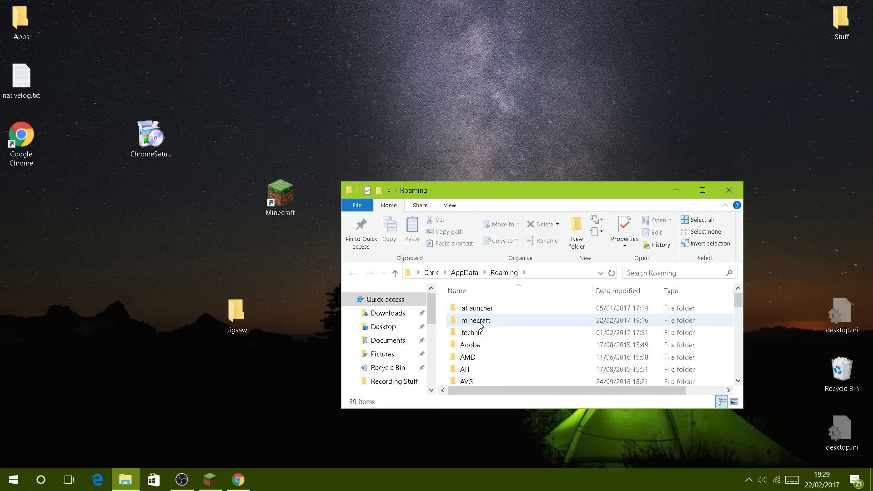
double_click(480, 324)
scroll(483, 350, "down", 3)
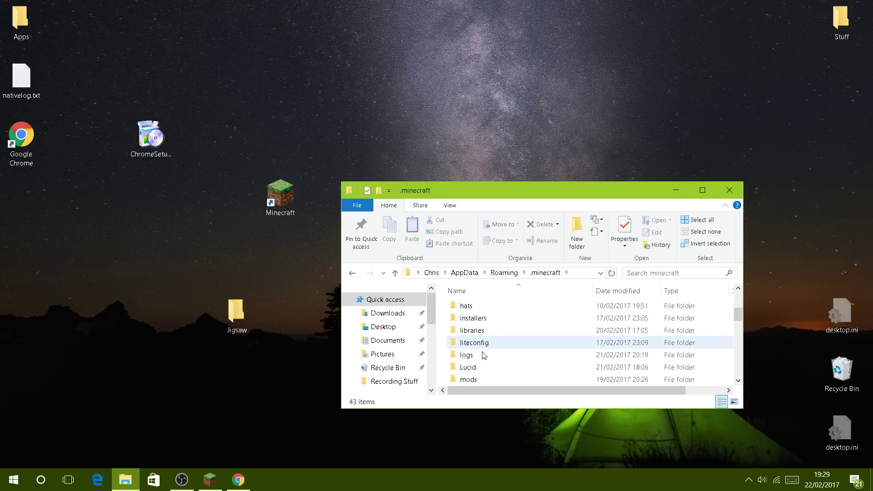
scroll(489, 364, "down", 4)
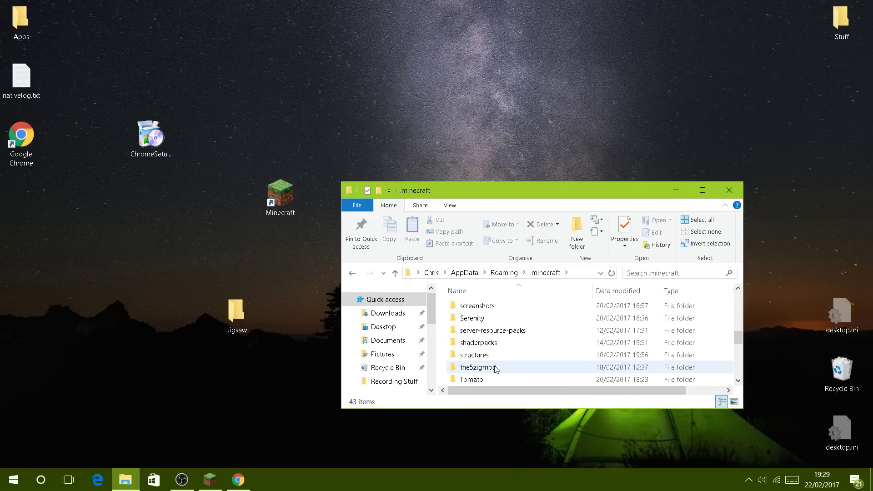
scroll(489, 369, "down", 1)
left_click(478, 356)
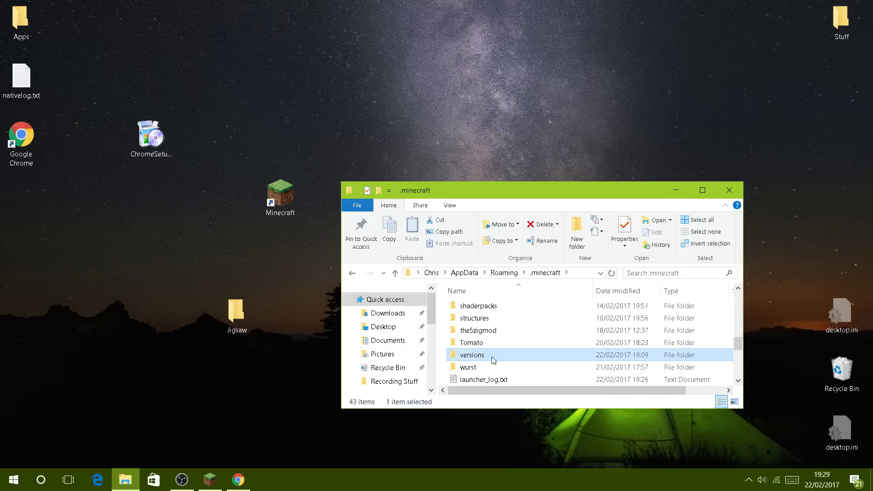
double_click(479, 355)
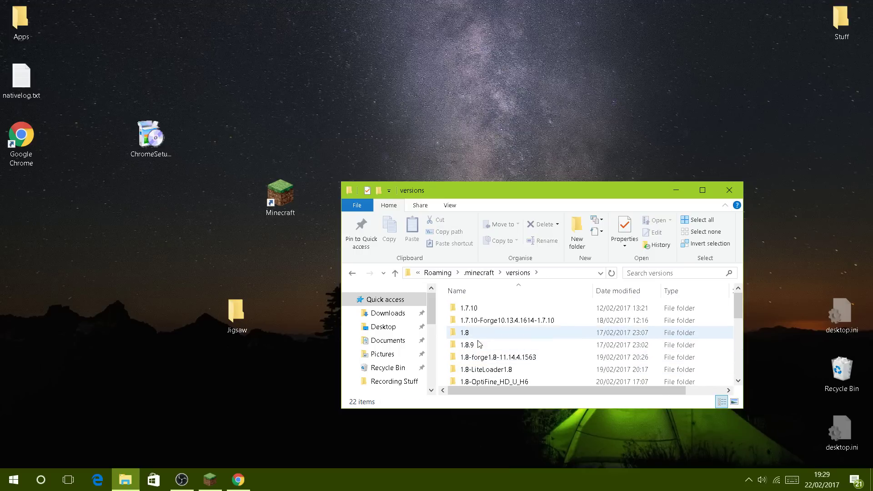
- Move the Jigsaw folder from the desktop into the versions folder and check the files inside it
scroll(510, 347, "down", 2)
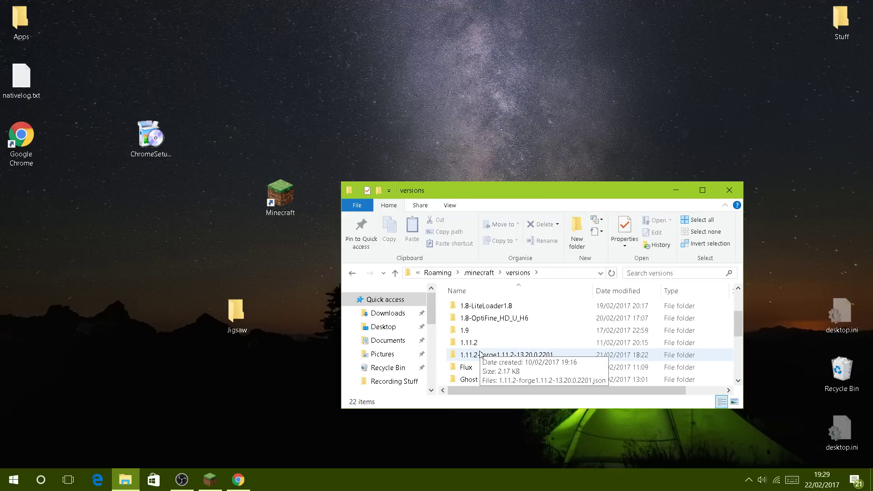
scroll(478, 355, "down", 3)
left_click_drag(236, 312, 439, 344)
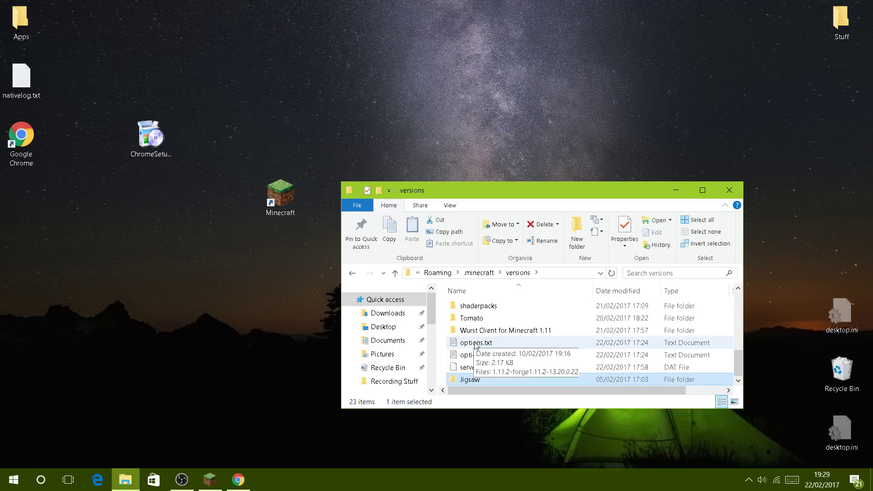
double_click(488, 380)
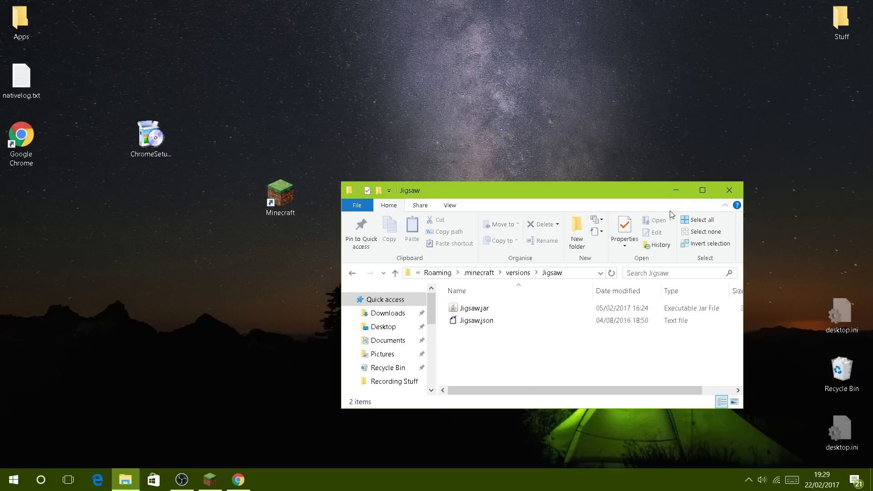
left_click(729, 190)
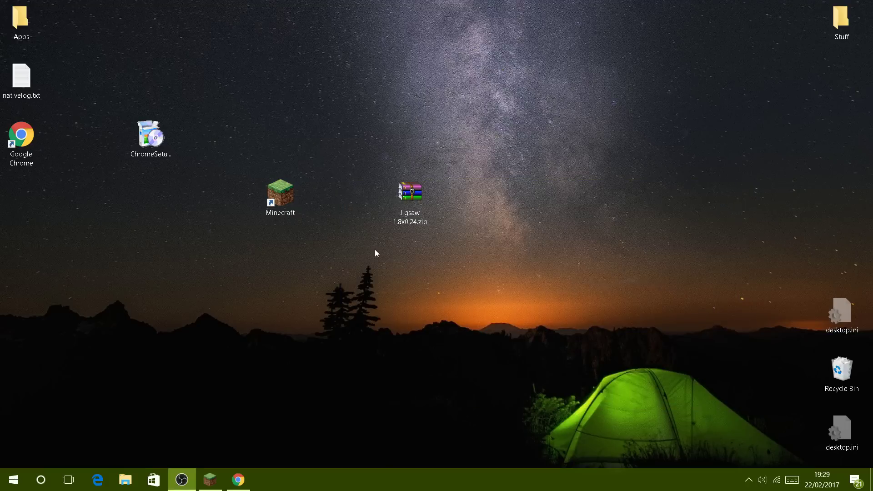
left_click(209, 480)
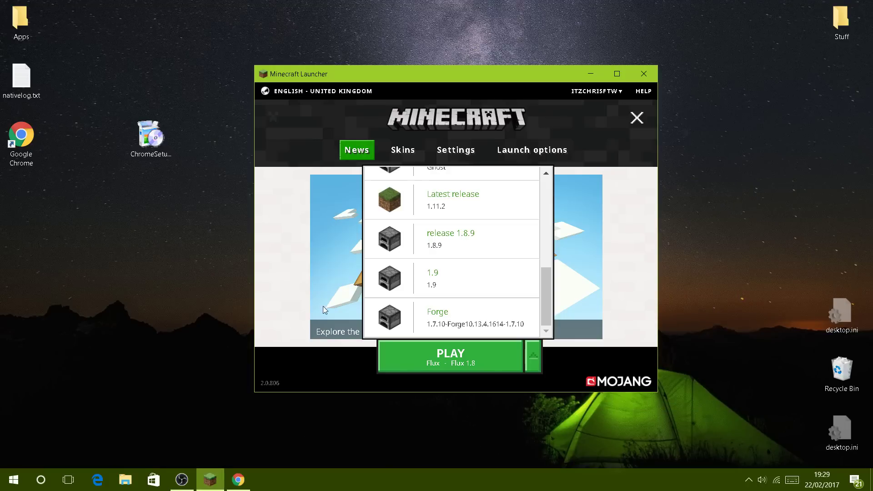
left_click(534, 154)
left_click(282, 213)
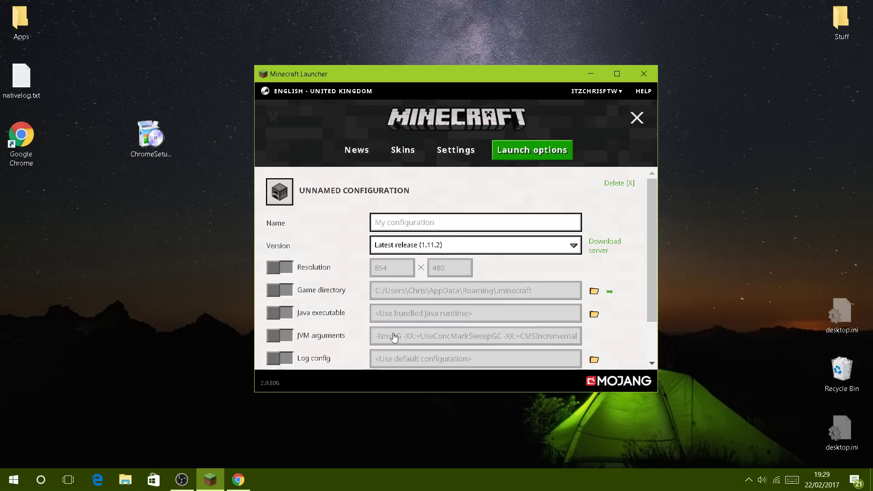
left_click(431, 222)
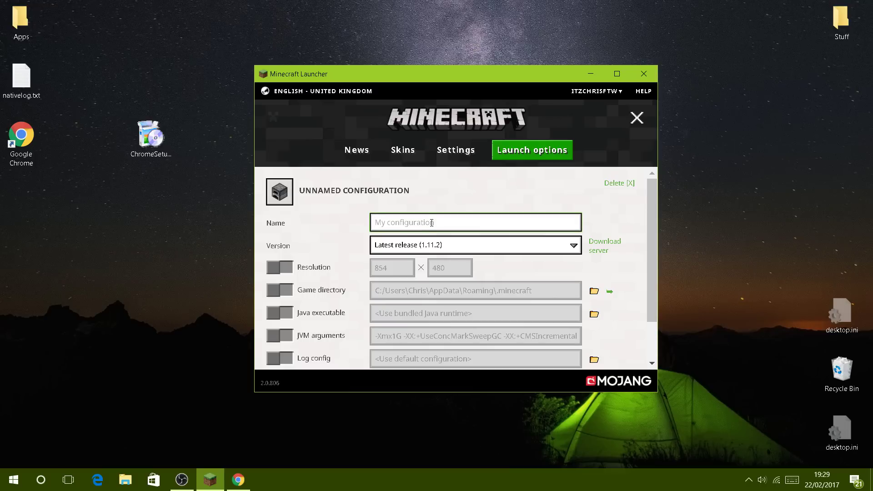
type("Jigssa")
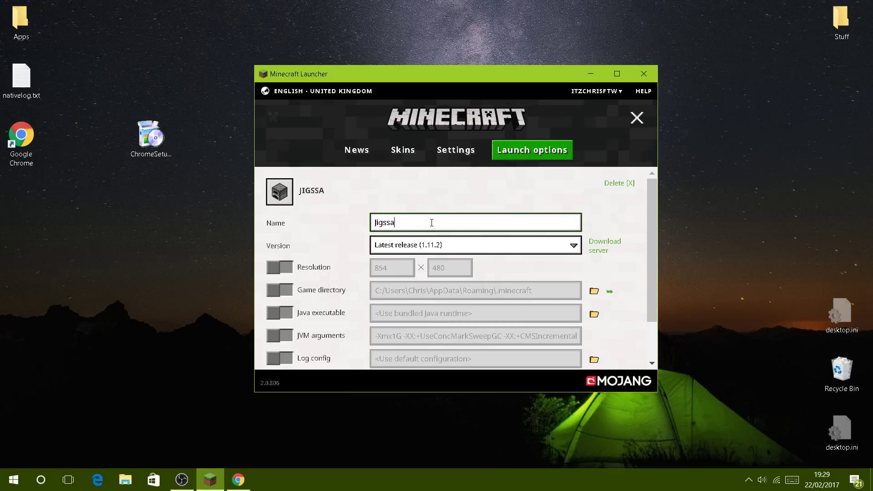
key("BackSpace")
key("BackSpace")
key("BackSpace")
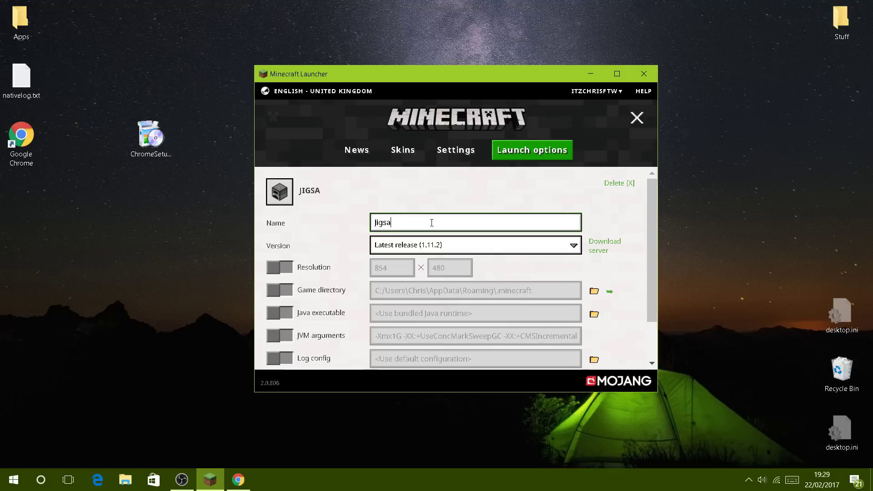
left_click(438, 249)
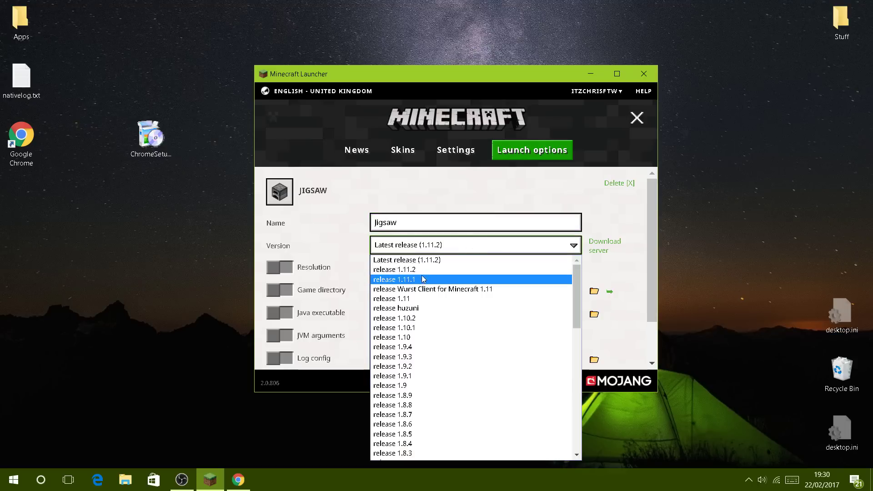
scroll(429, 358, "down", 4)
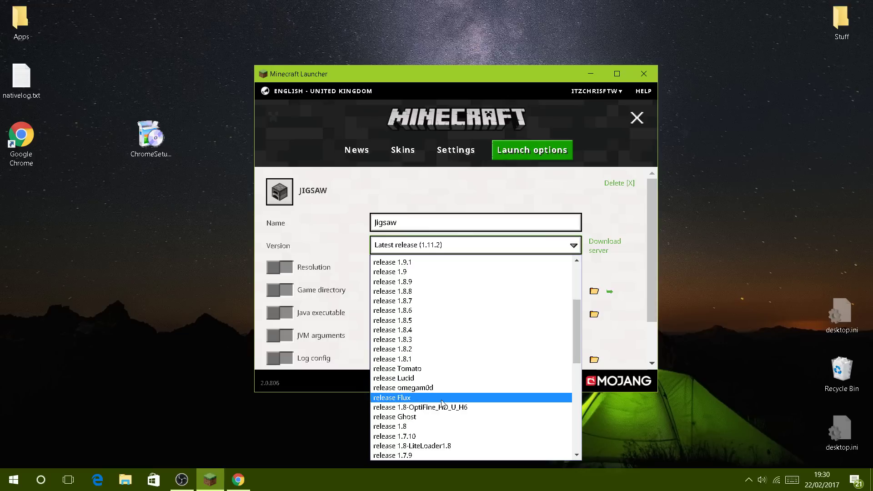
scroll(430, 405, "down", 10)
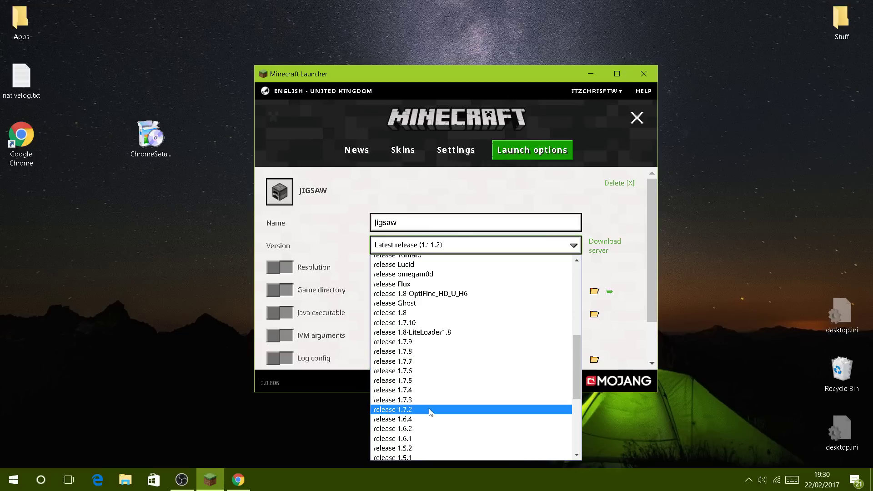
scroll(425, 376, "up", 12)
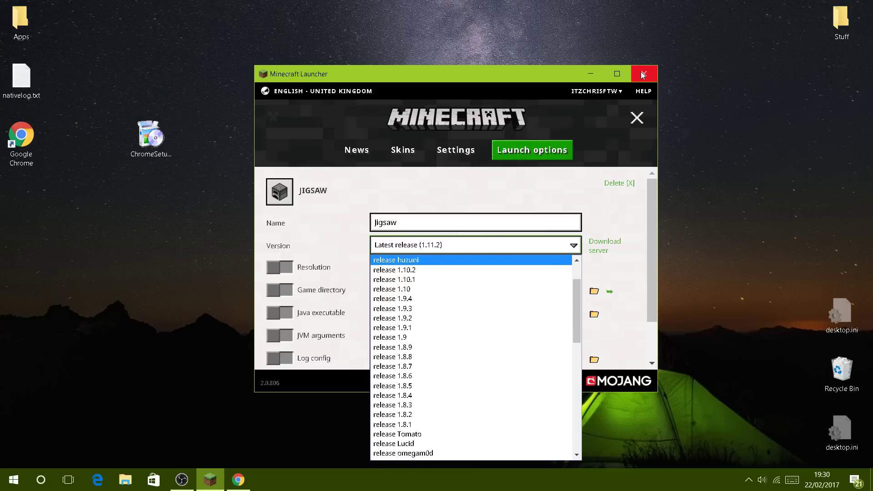
- Restart the Minecraft Launcher and create a new launch configuration named Jigsaw
left_click(642, 73)
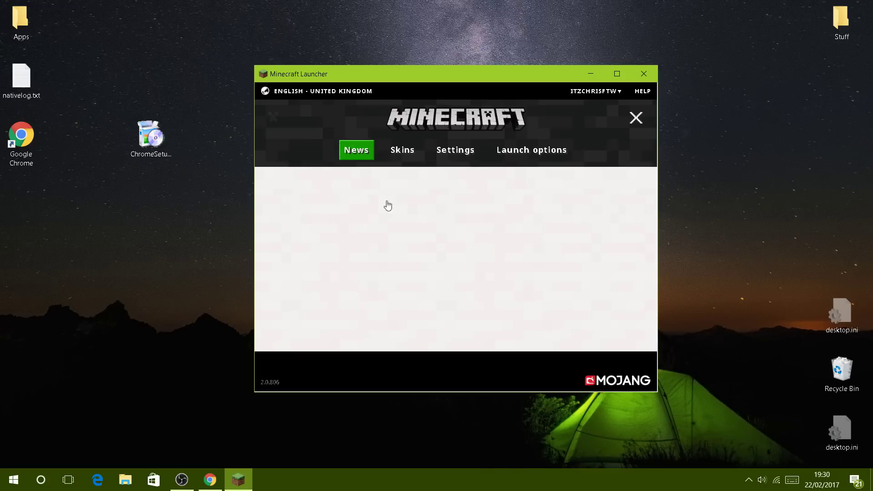
left_click(553, 154)
left_click(284, 220)
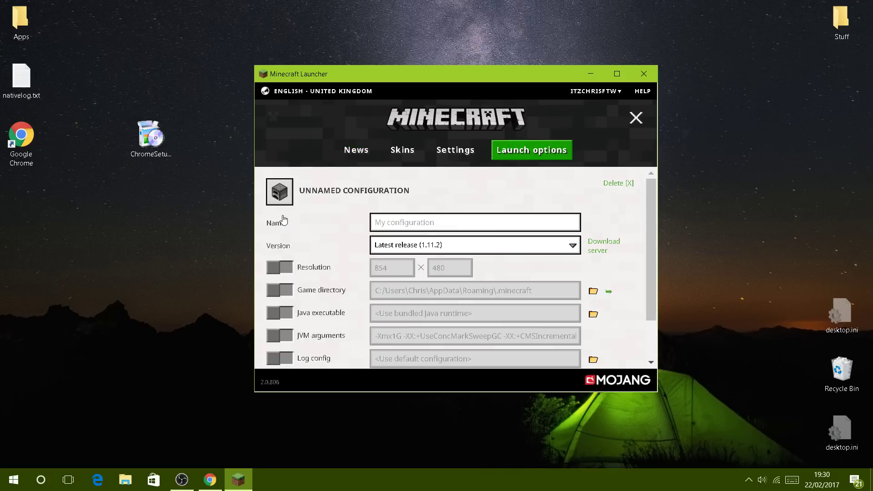
left_click(447, 227)
type("Jiga")
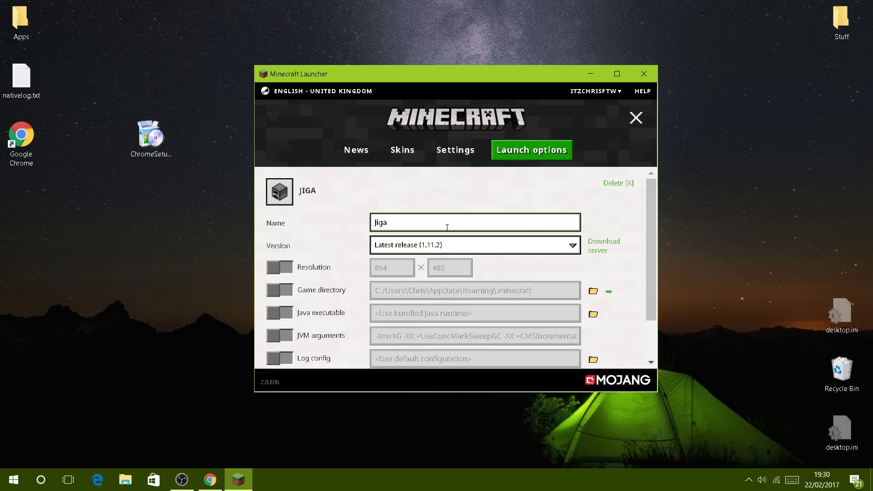
key("BackSpace")
type("saw")
- Set the configuration's version to release Jigsaw and save it
left_click(545, 252)
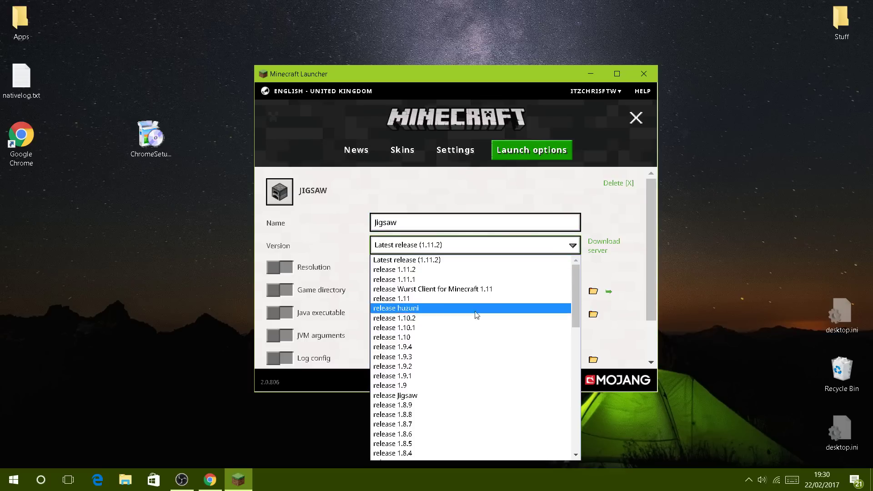
left_click(392, 398)
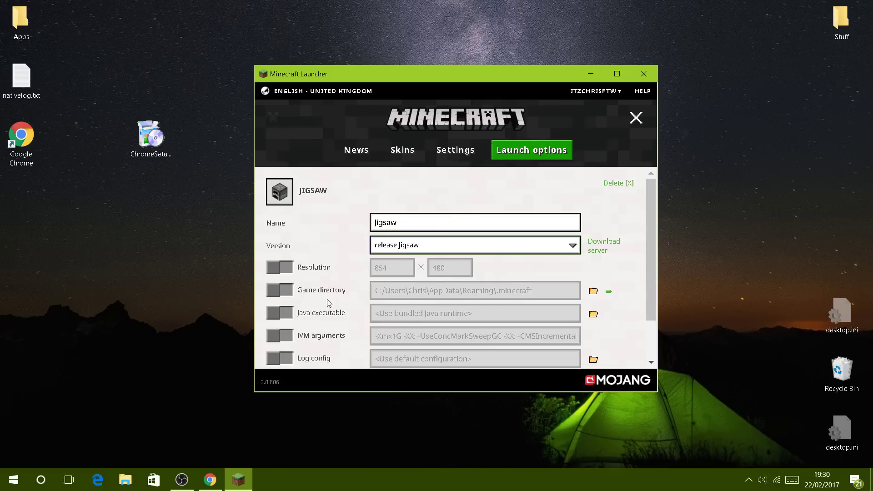
scroll(330, 303, "down", 2)
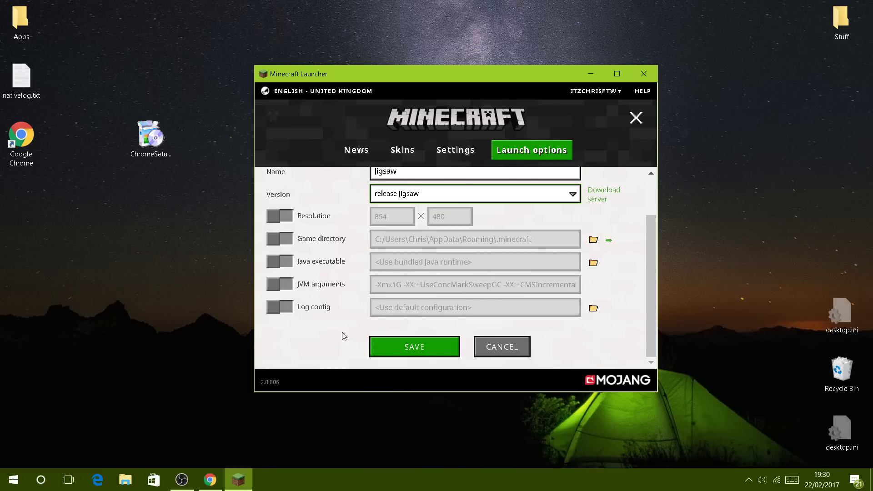
left_click(399, 347)
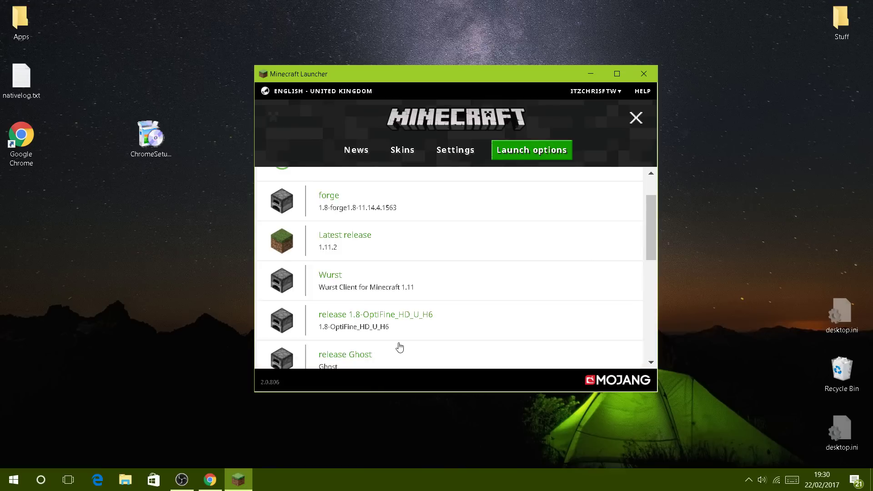
- Choose the Jigsaw configuration for play, launch the game and maximize its window
left_click(357, 151)
left_click(532, 356)
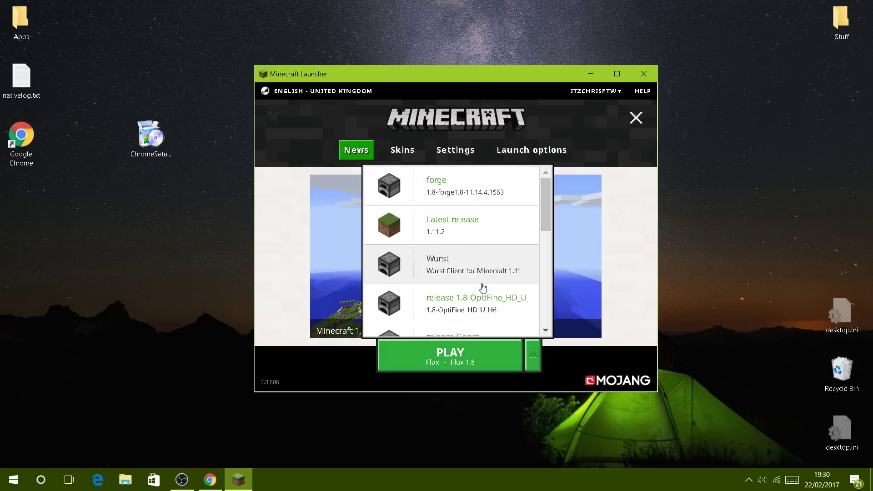
scroll(475, 241, "down", 5)
left_click(445, 312)
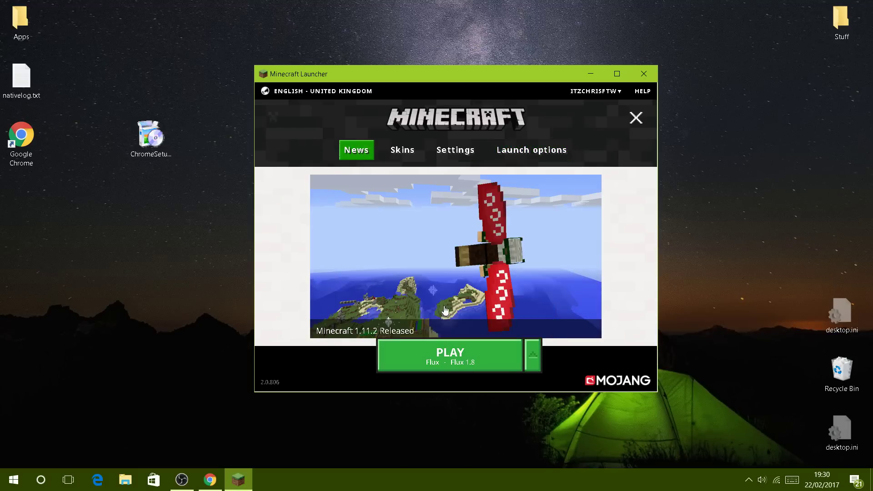
left_click(464, 347)
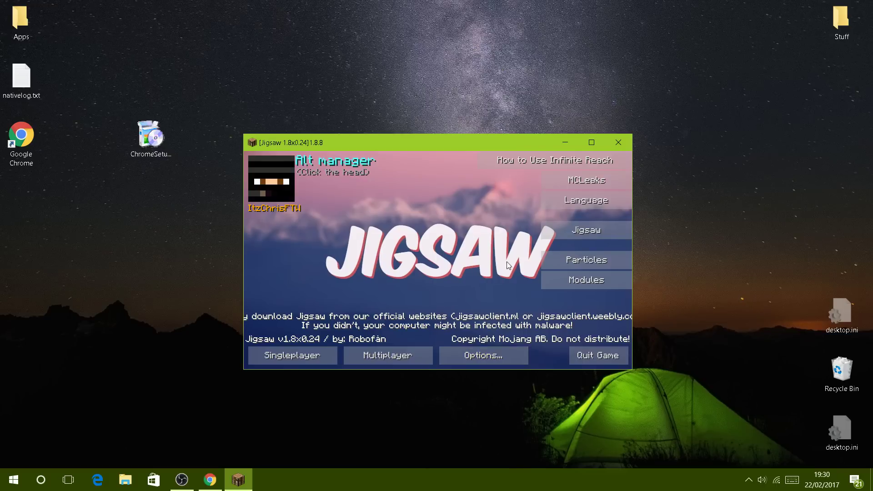
left_click(591, 143)
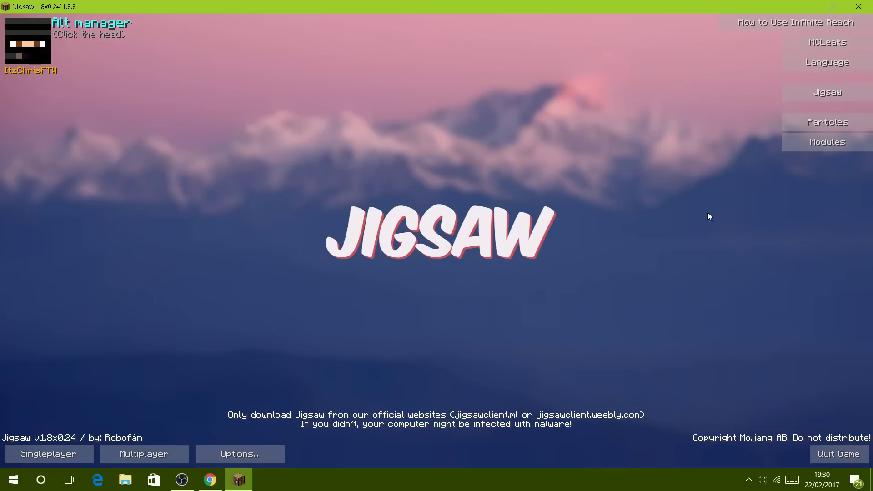
- From the title screen's Modules view, expand the Combat and Fun panels, move them to the free area below, and return to the title screen
left_click(817, 148)
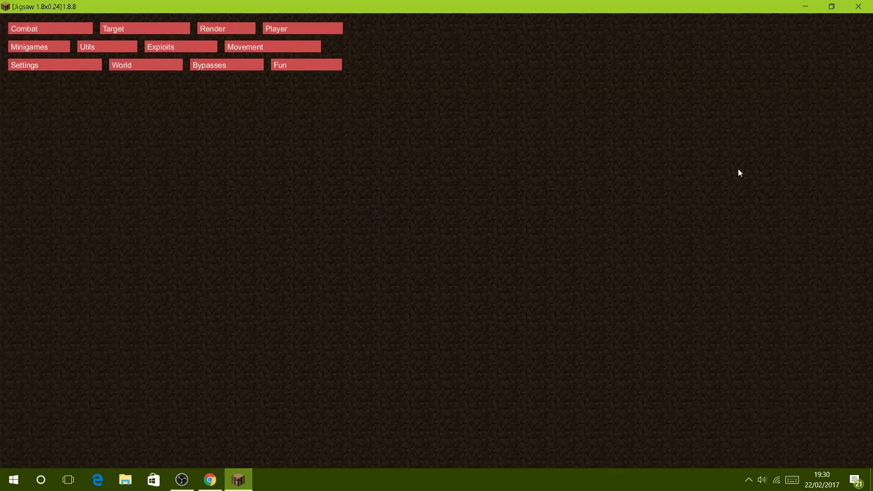
left_click(64, 28)
left_click_drag(75, 28, 398, 186)
left_click(284, 66)
left_click_drag(285, 66, 221, 152)
key("Escape")
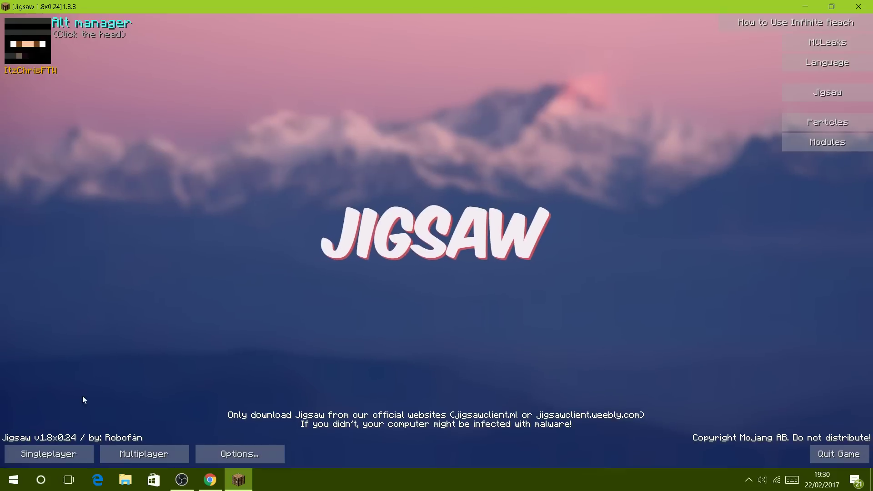
- Load the first singleplayer world and switch to the empty sixth hotbar slot
left_click(61, 457)
double_click(380, 70)
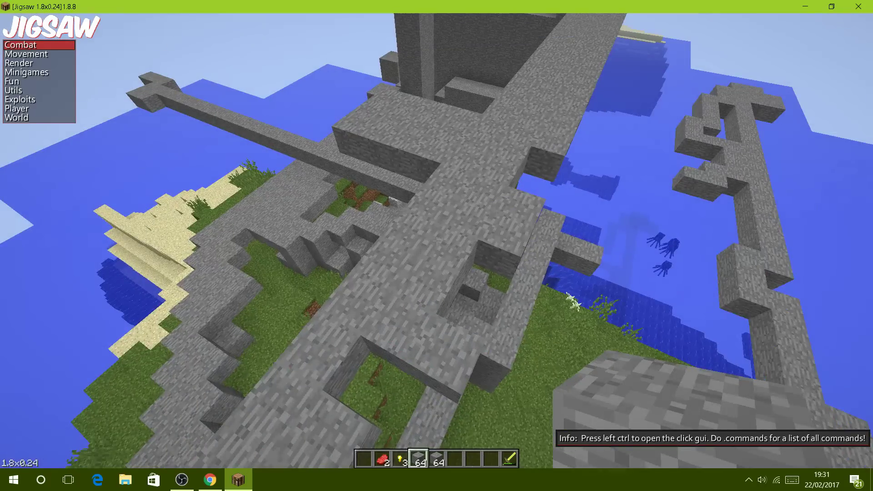
key("6")
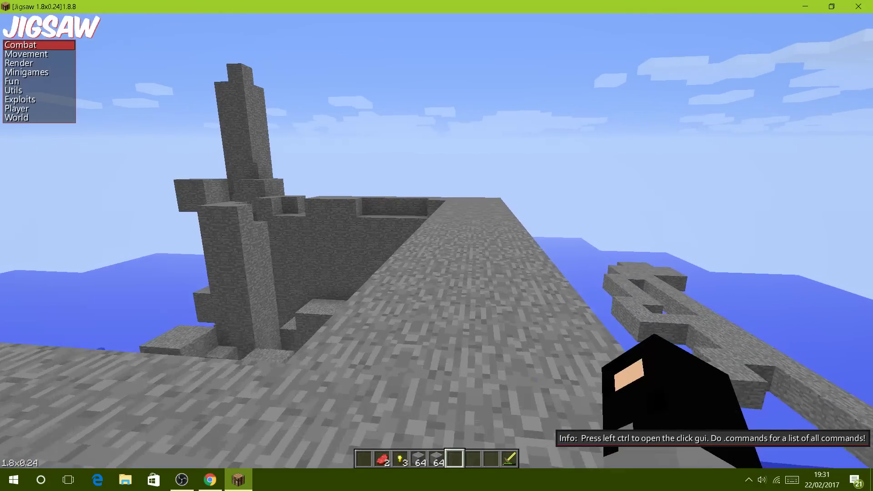
key("a")
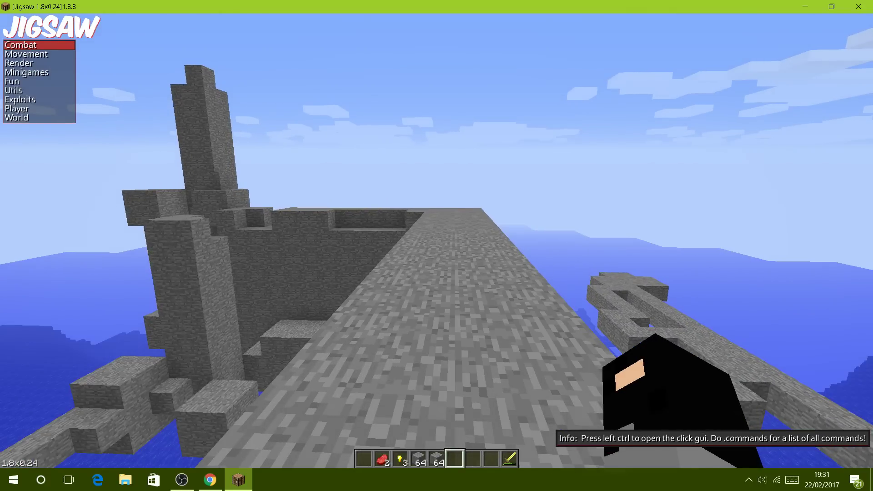
- Open the in-game click GUI, move the Fun panel, and expand and spread out the Bypasses, Movement and Player panels
key("ctrl")
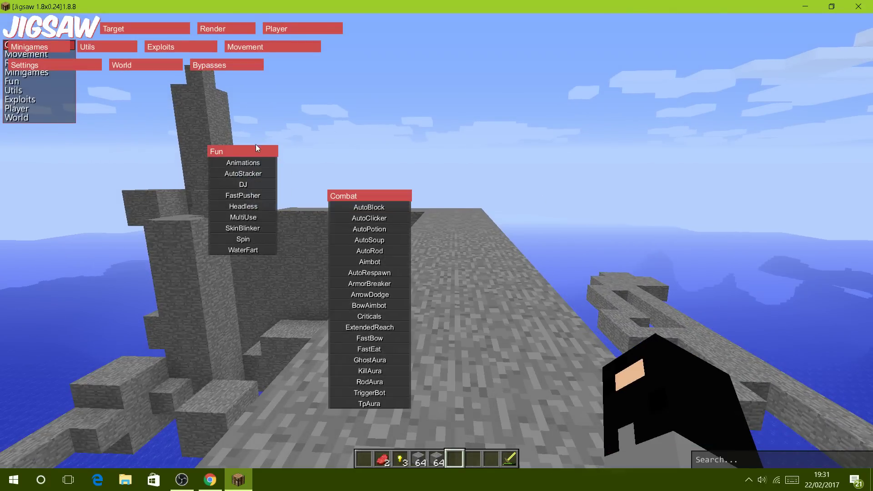
left_click_drag(254, 149, 280, 191)
right_click(205, 67)
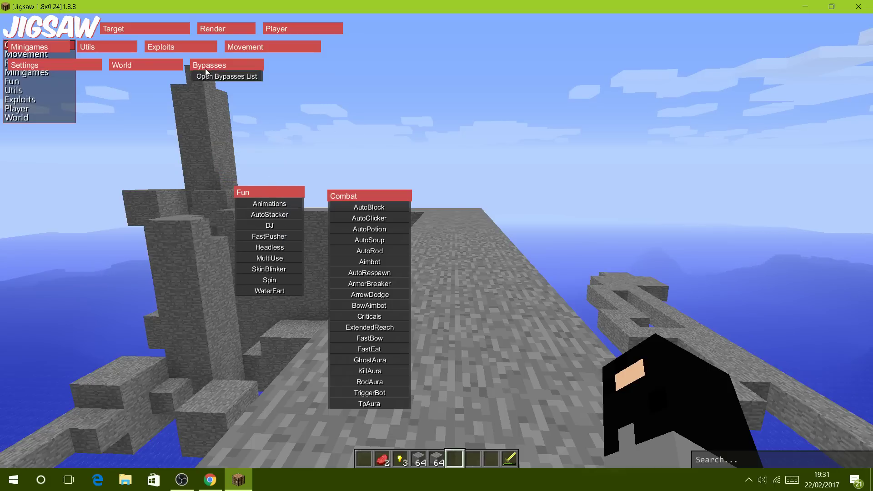
left_click_drag(206, 68, 569, 161)
right_click(238, 46)
left_click_drag(238, 46, 424, 187)
right_click(284, 30)
left_click_drag(284, 30, 652, 217)
- Expand the Render, Exploits, World and Utils panels and arrange them in free space around the other panels
right_click(241, 34)
left_click_drag(241, 35, 391, 55)
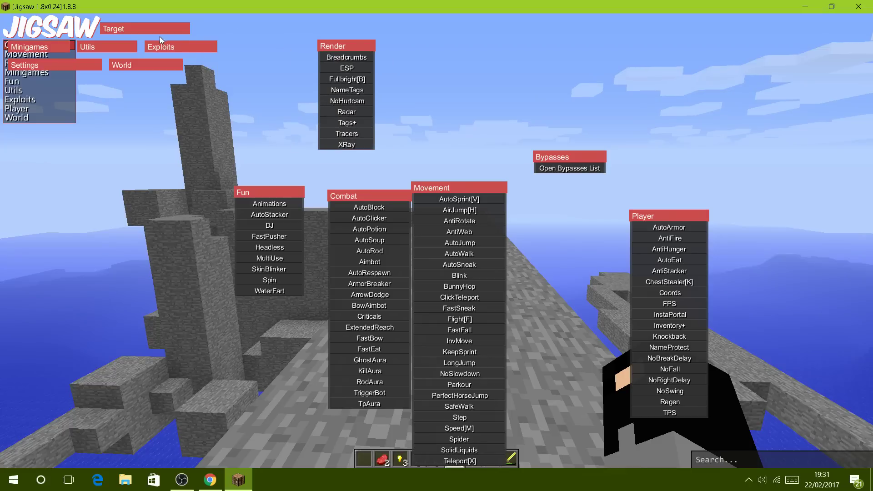
right_click(179, 47)
left_click_drag(179, 47, 130, 231)
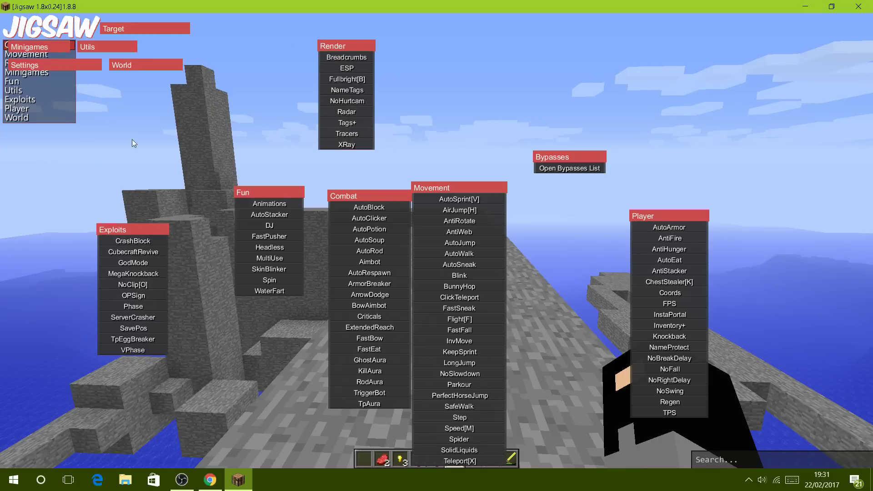
right_click(141, 65)
left_click_drag(141, 64, 151, 81)
right_click(127, 49)
left_click_drag(126, 49, 281, 53)
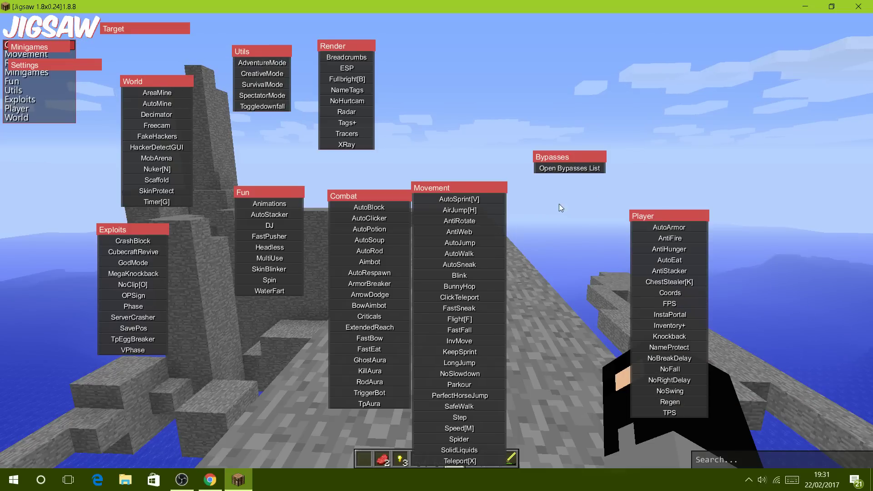
- Enable KillAura with a hit range of 5.4 and 14.4 hits per second, and move the Combat panel beside the Player panel
right_click(371, 371)
left_click(372, 376)
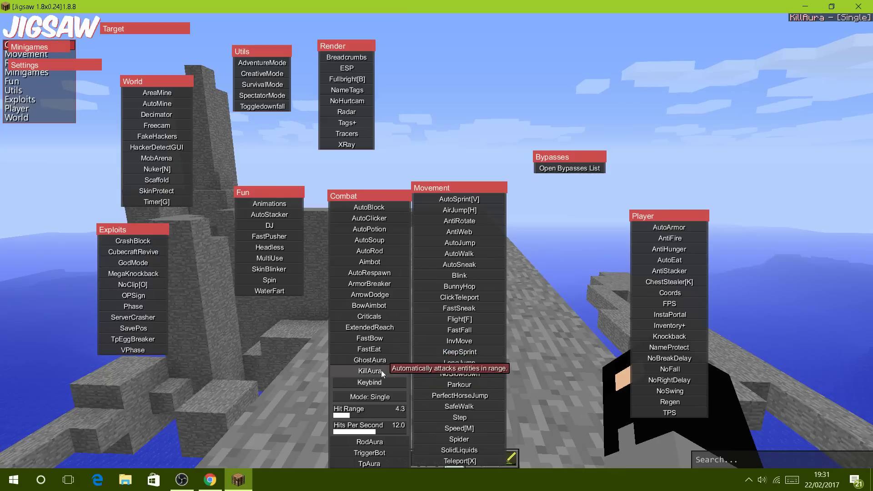
left_click_drag(357, 195, 413, 62)
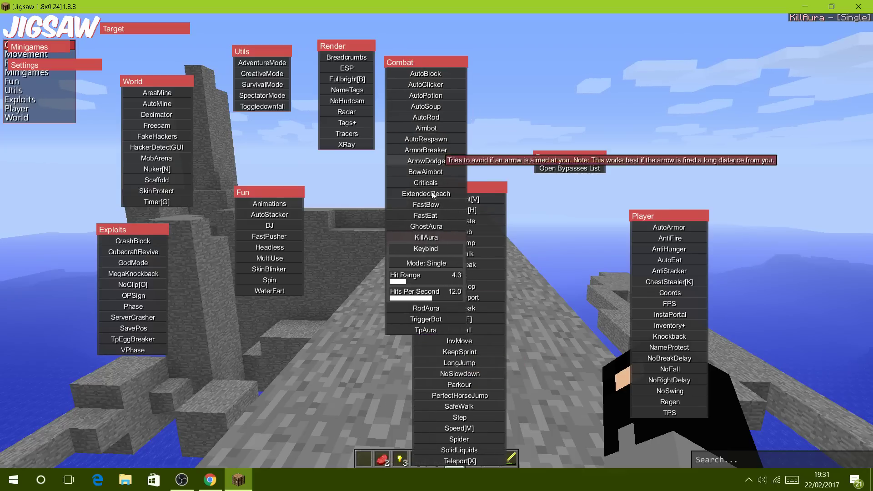
left_click_drag(407, 280, 461, 300)
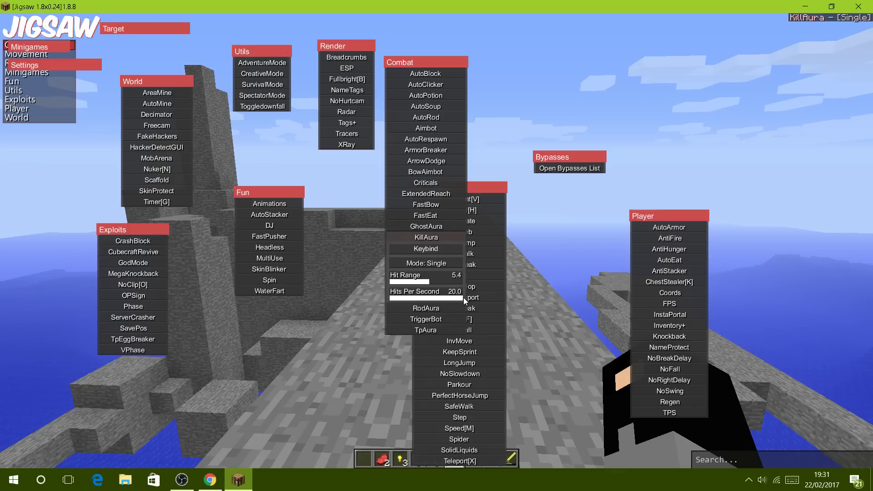
left_click_drag(464, 297, 373, 299)
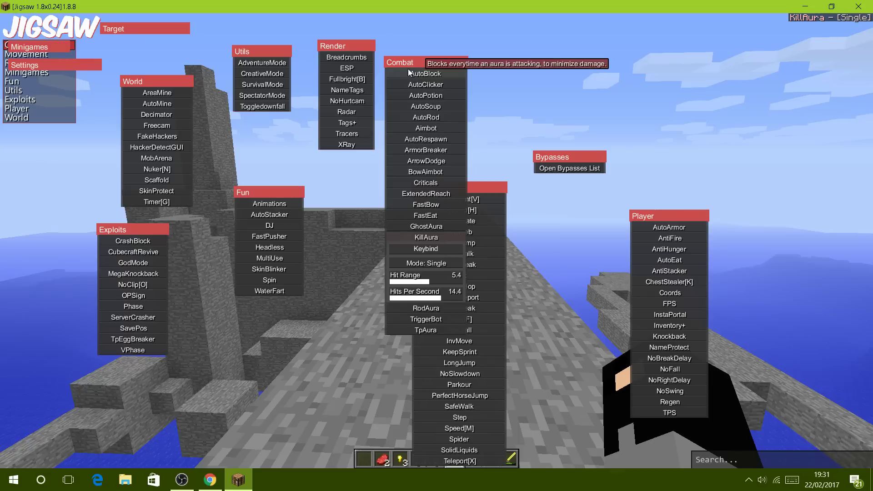
left_click_drag(399, 59, 703, 74)
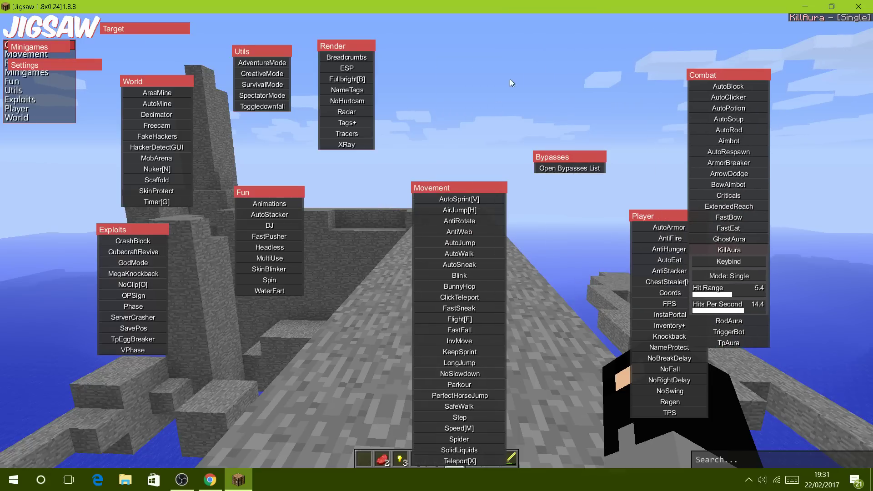
- Open the Bypasses List to review the available bypasses, and close it and the click GUI to return to the game
left_click(568, 170)
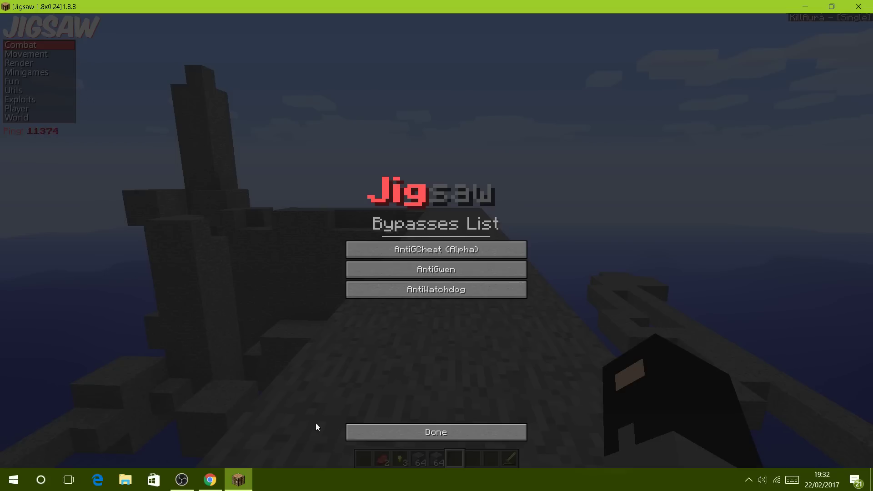
left_click(437, 428)
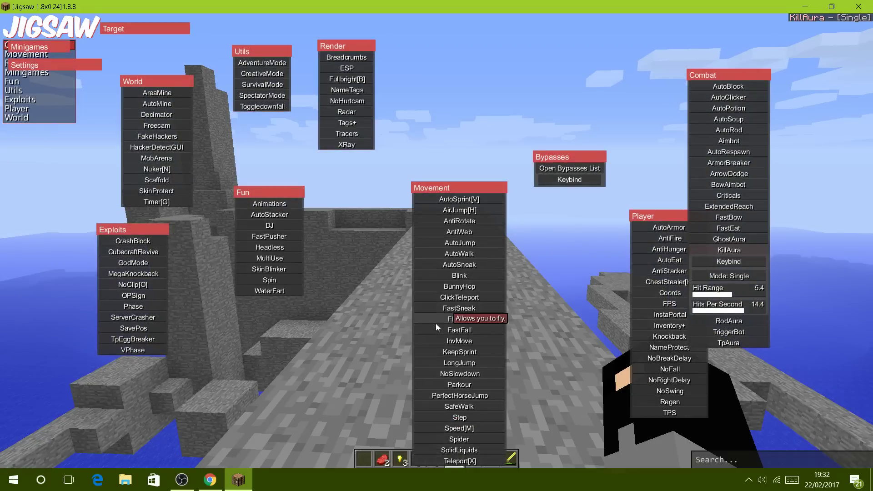
key("Escape")
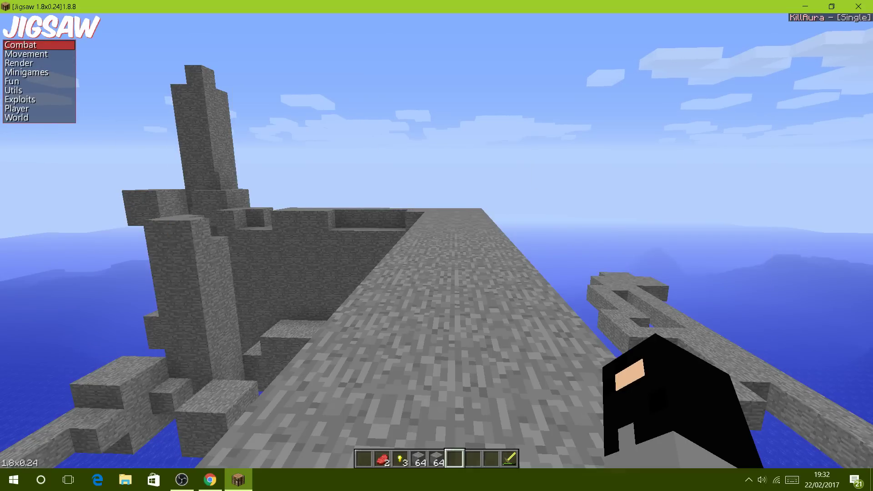